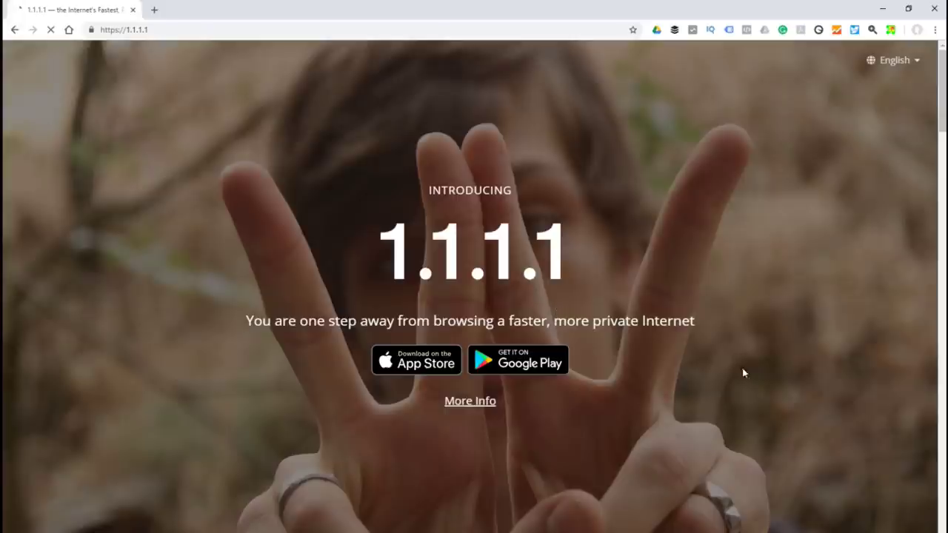
scroll(678, 418, down, 6)
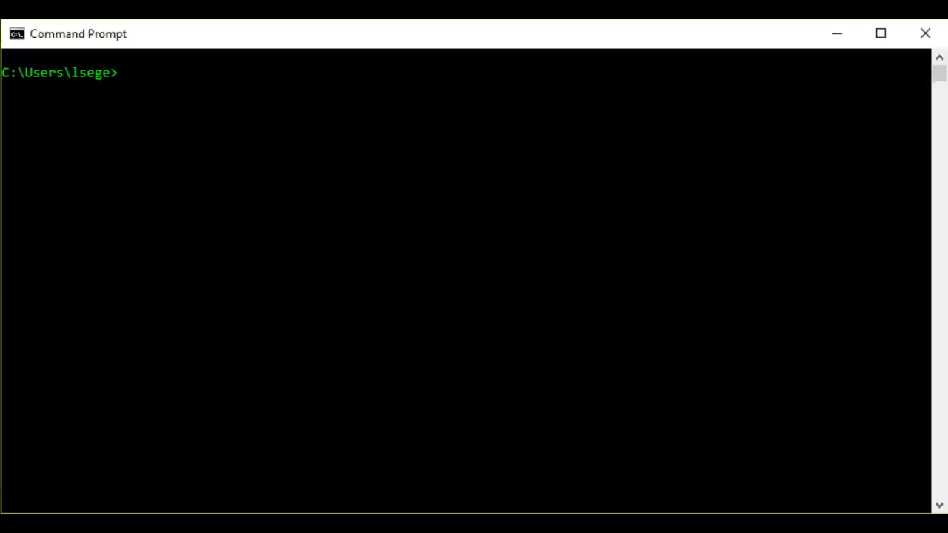
Step: Ping TheTechieGuy.com from the Command Prompt
text(ping TheTech)
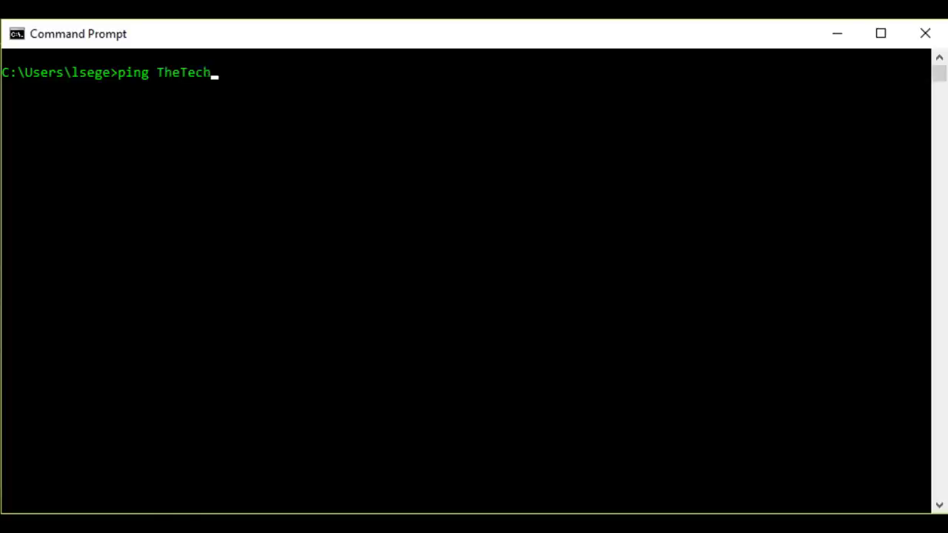
text(ieGuy.com)
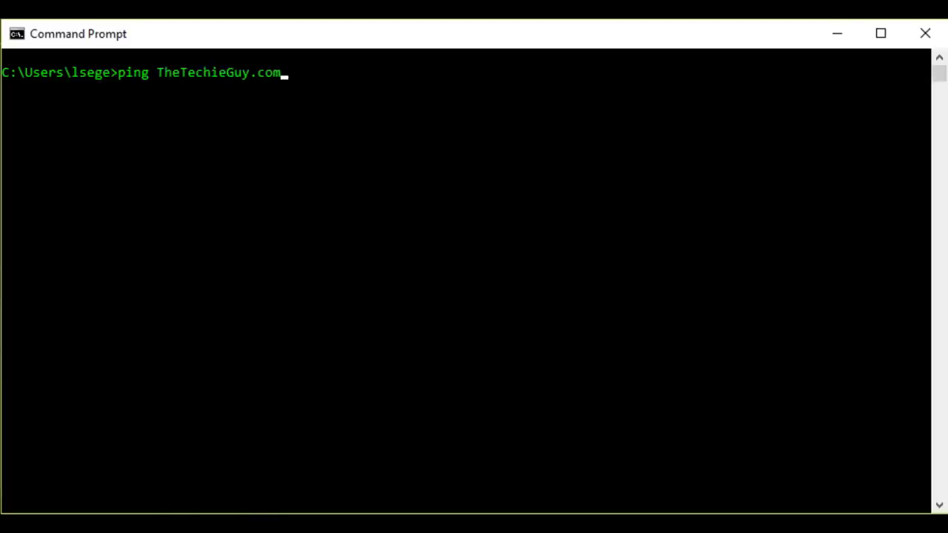
key(Return)
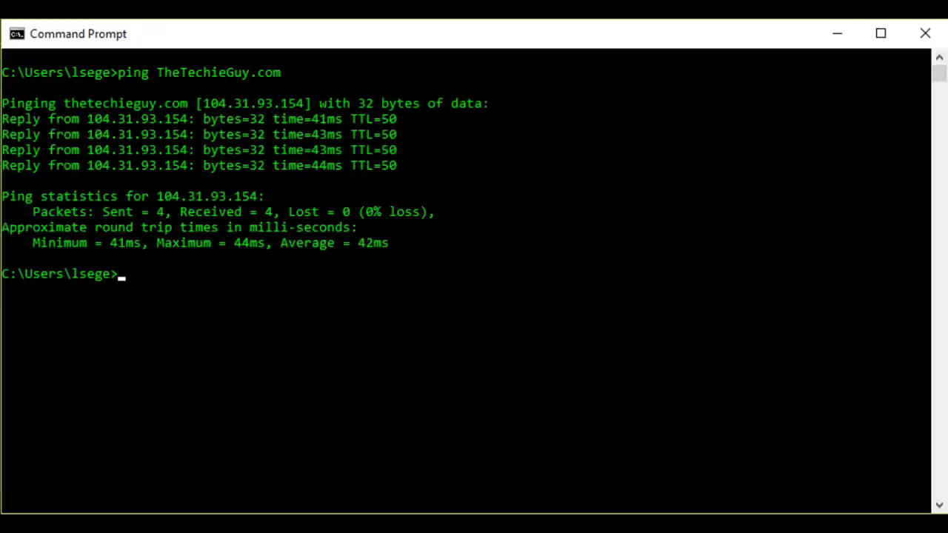
Step: Highlight the resolved IP address and the domain name in the ping output, and clear the selection
drag(203, 105, 296, 108)
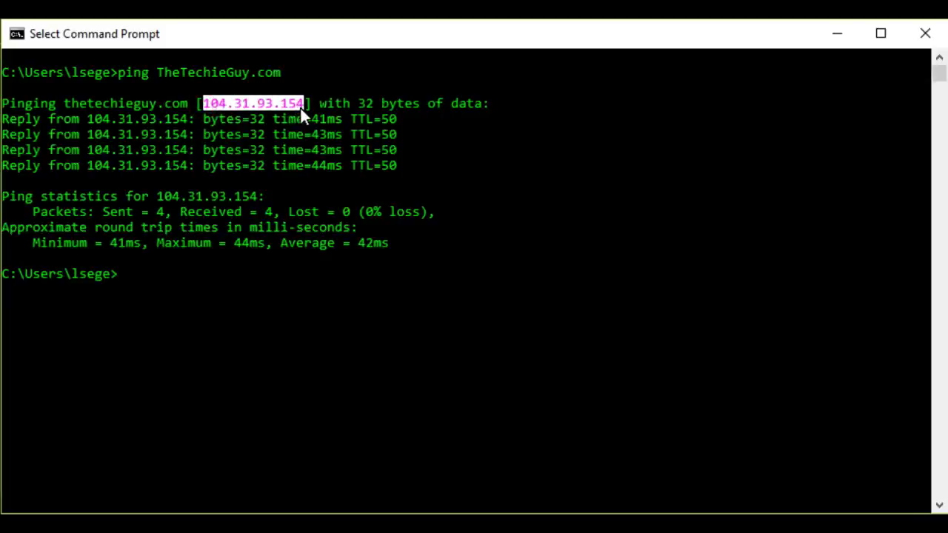
key(ctrl+c)
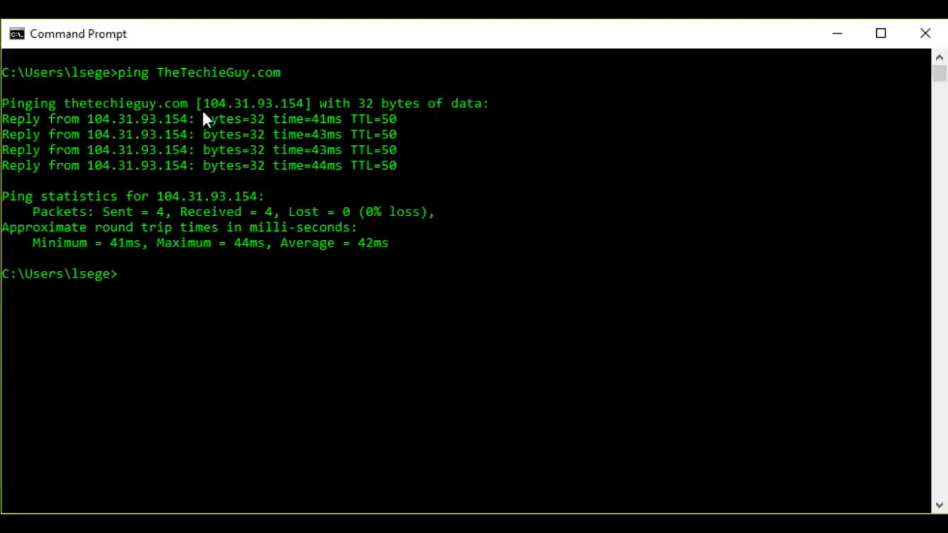
drag(200, 109, 306, 110)
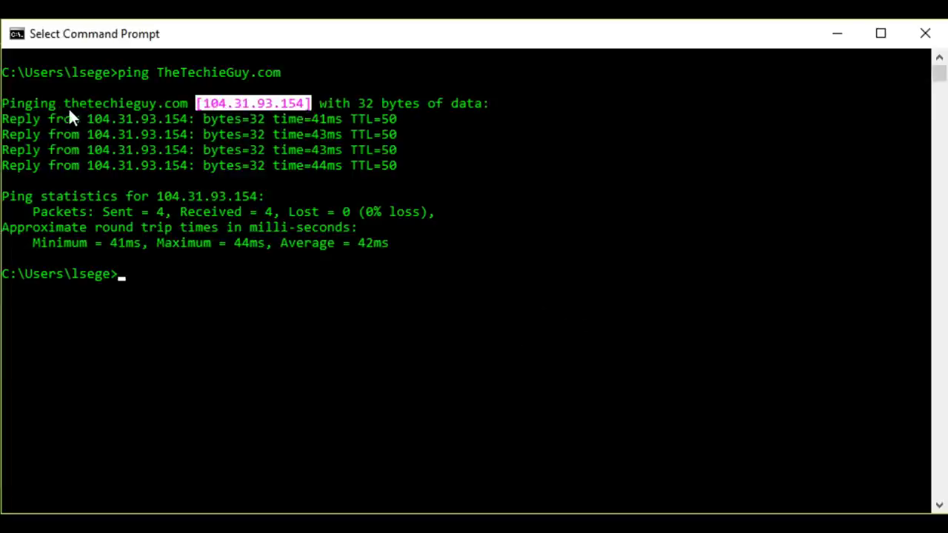
drag(64, 106, 186, 106)
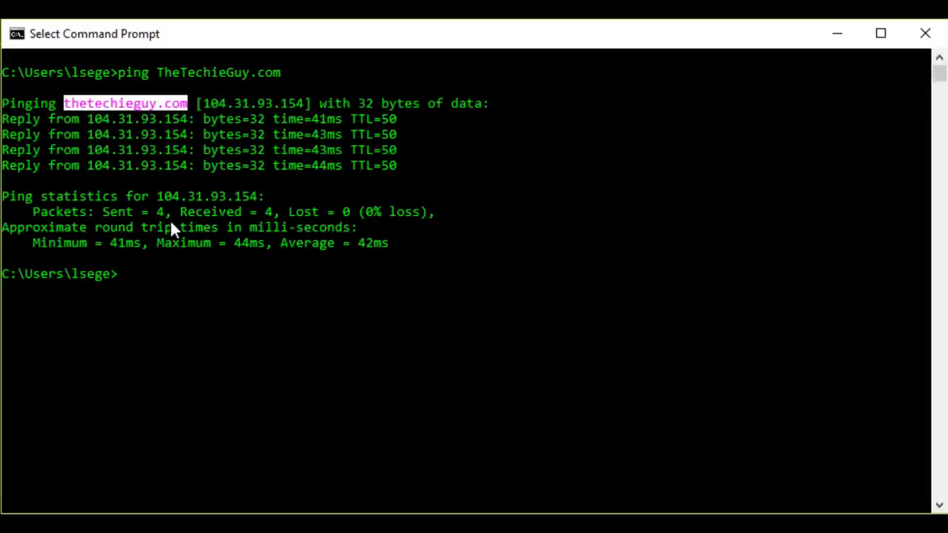
click(176, 284)
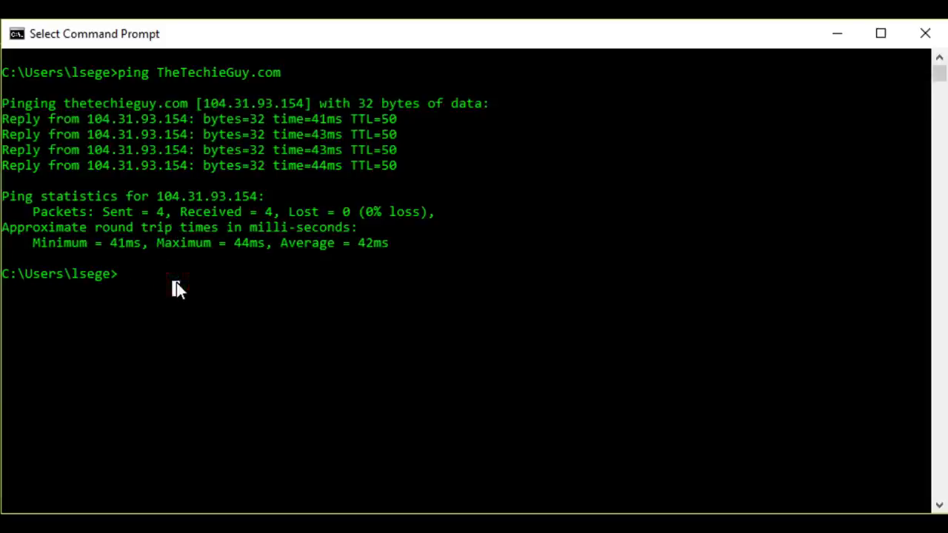
Step: Ping google.com from the command line
text(ping goo)
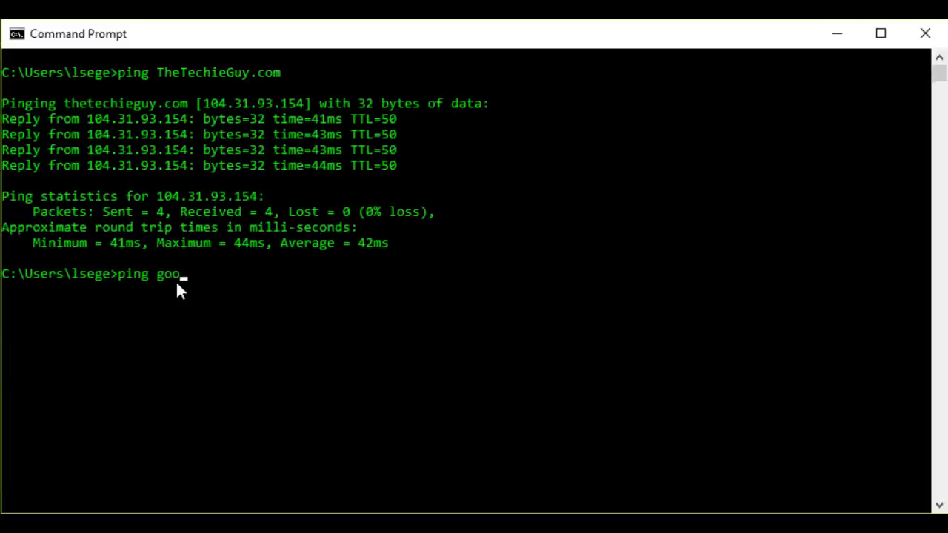
text(gle.com)
key(Return)
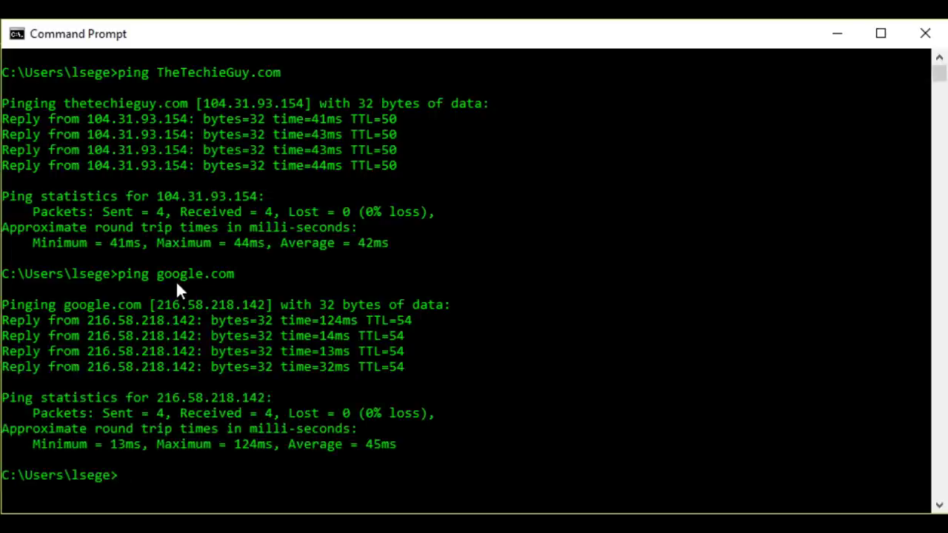
Step: Switch to the Chrome browser and go to Google's IP address, 216.58.218.142
key(alt+Tab)
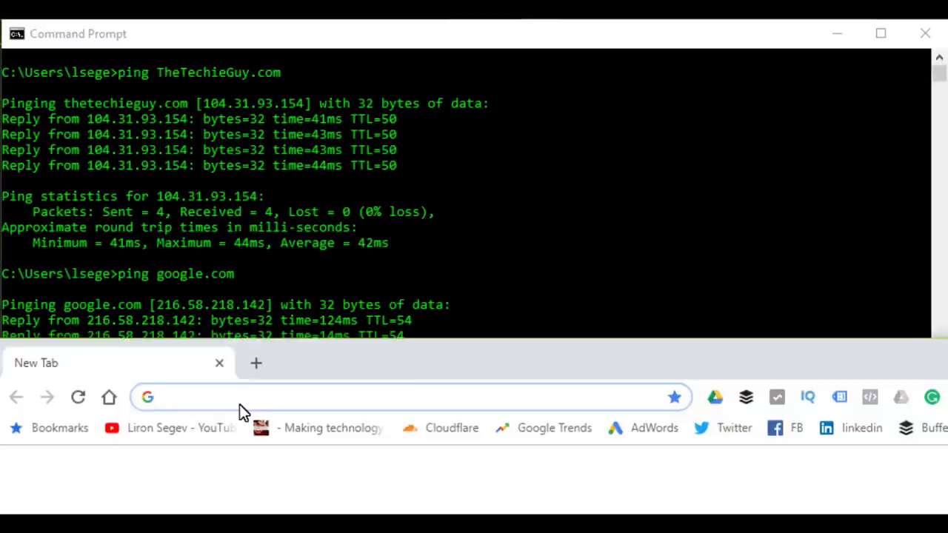
text(21)
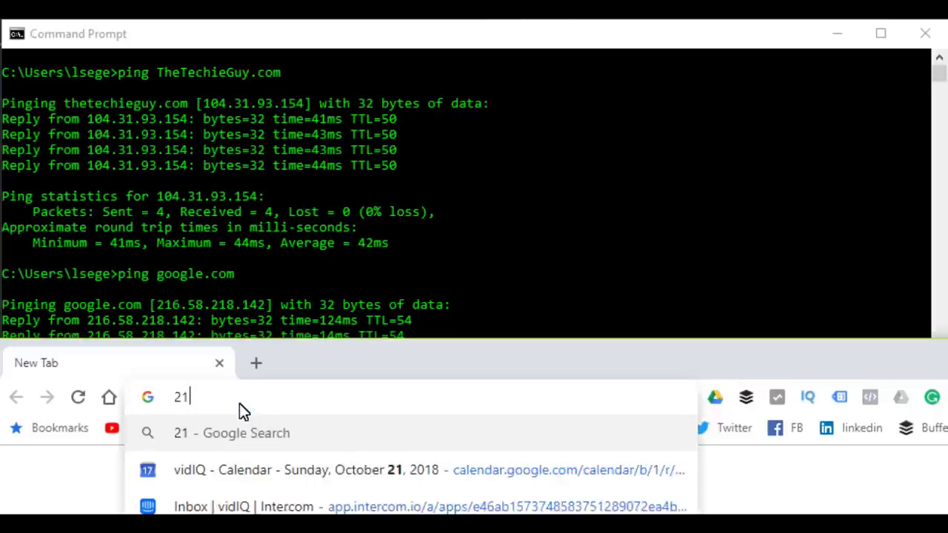
text(6.)
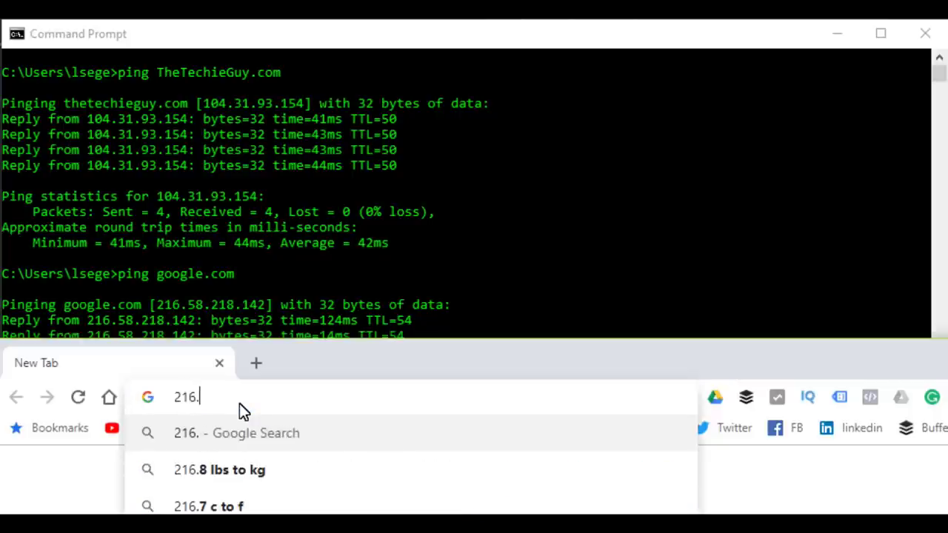
text(58)
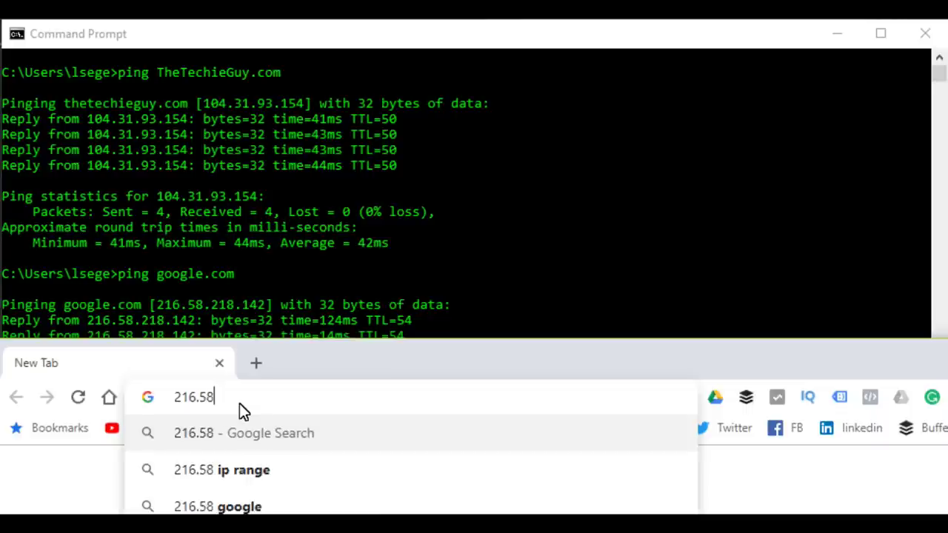
text(.21)
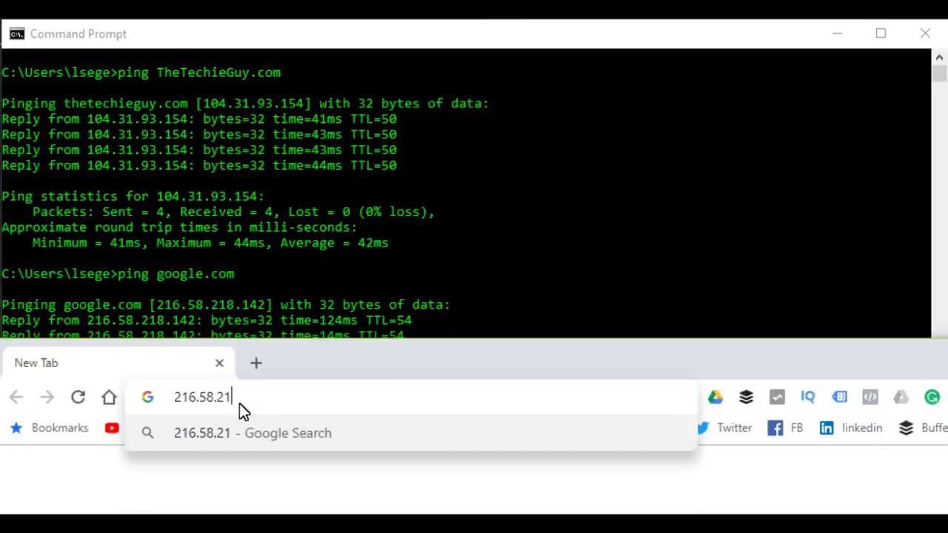
text(8.)
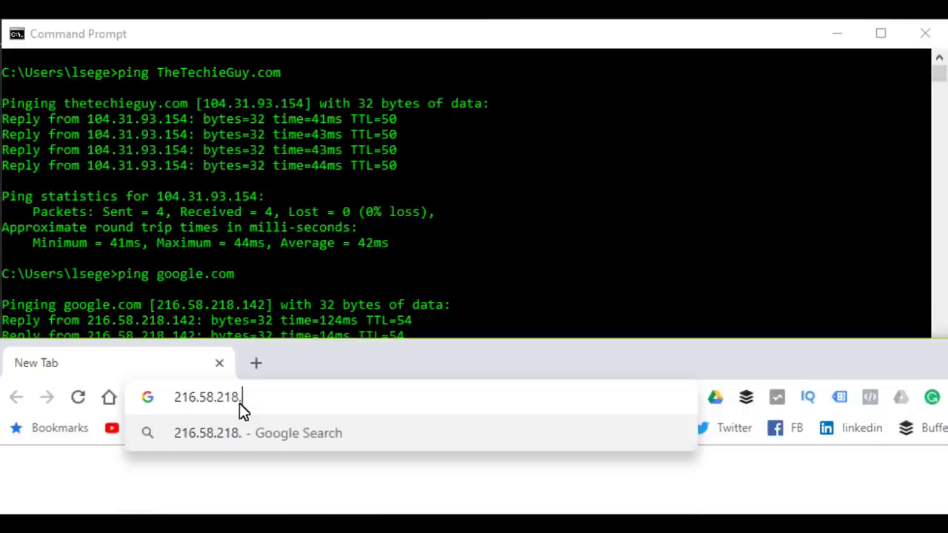
text(142)
key(Return)
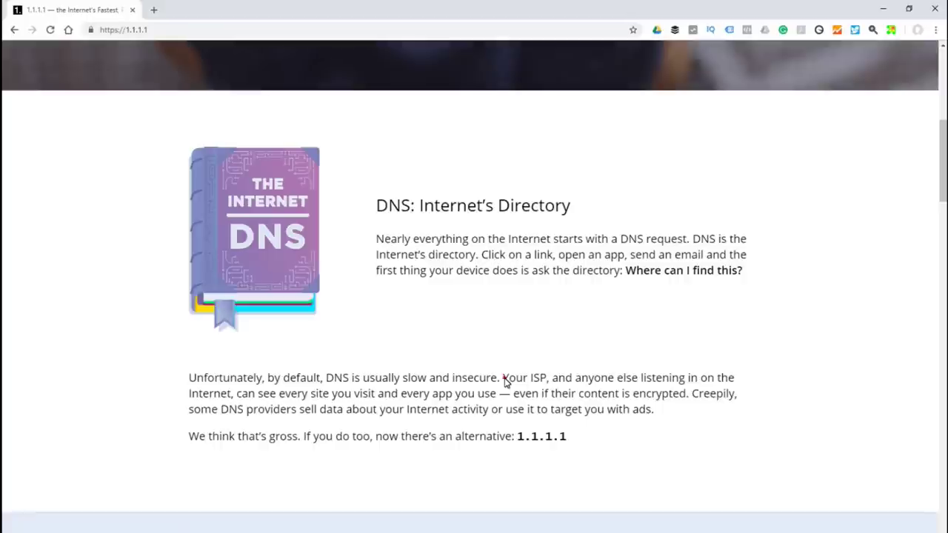
Step: On the 1.1.1.1 site, highlight the sentences on ISP snooping, DNS providers selling data, and the 1.1.1.1 alternative
drag(503, 378, 691, 394)
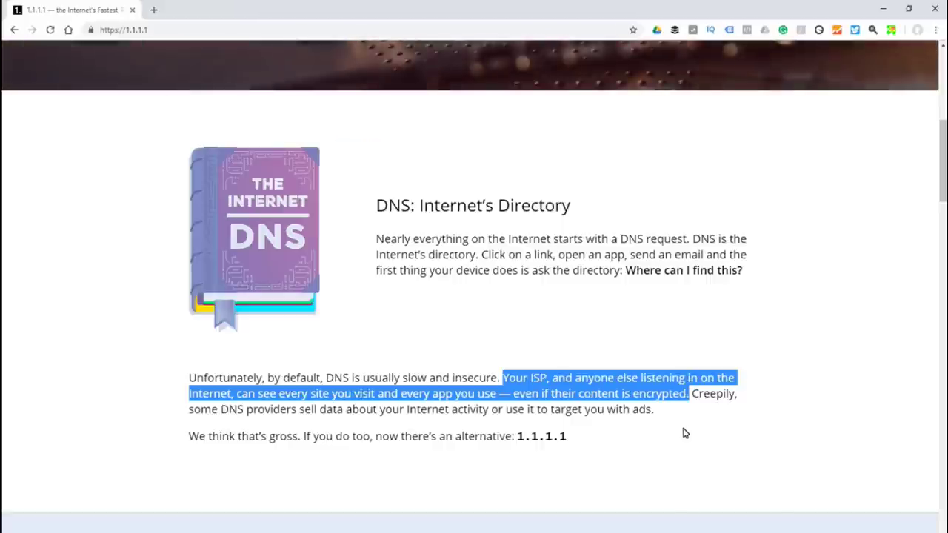
click(692, 393)
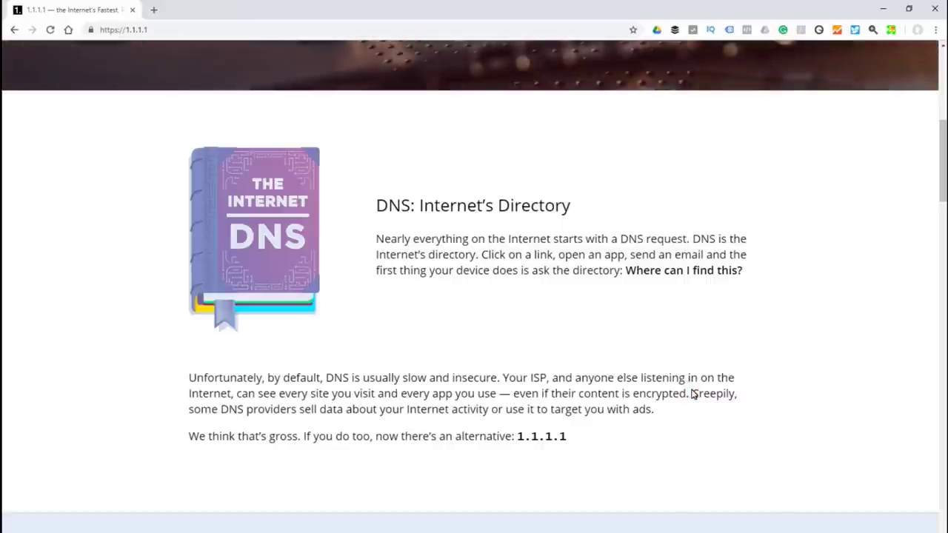
drag(692, 393, 657, 417)
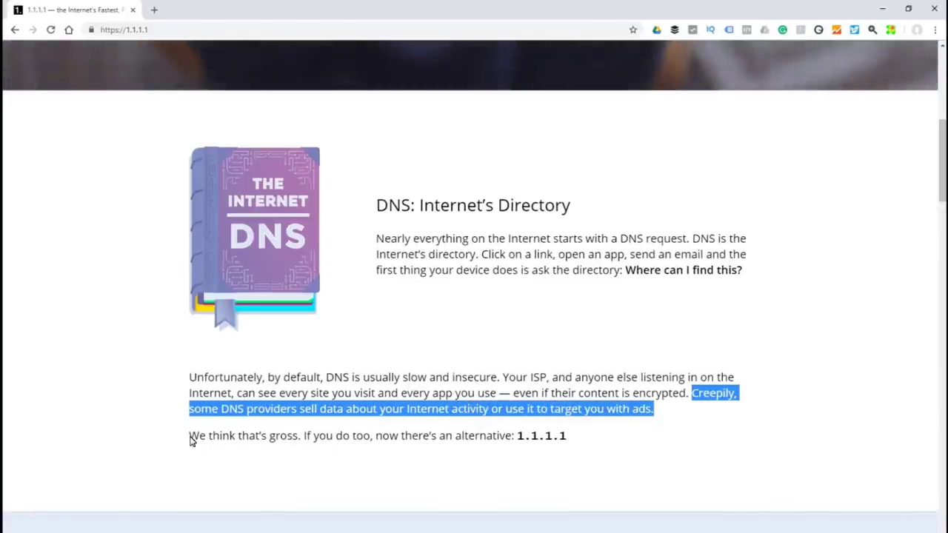
drag(191, 440, 616, 451)
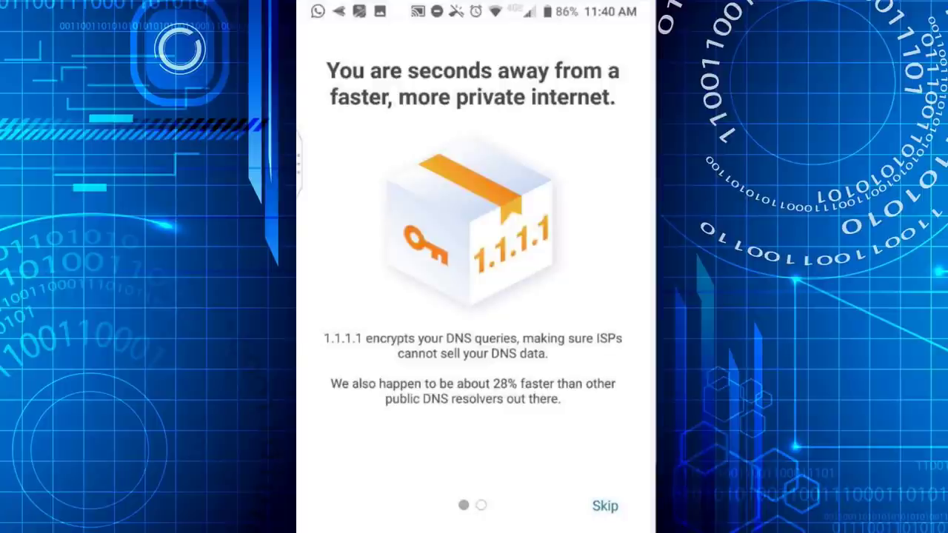
Step: In the 1.1.1.1 mobile app, install the VPN profile by accepting the connection request, and turn on the private DNS connection
drag(564, 297, 385, 296)
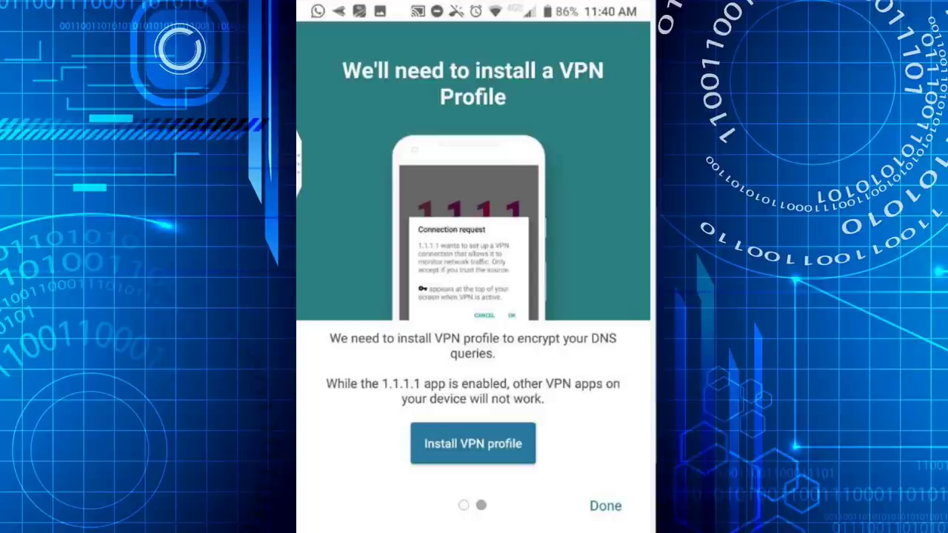
click(473, 443)
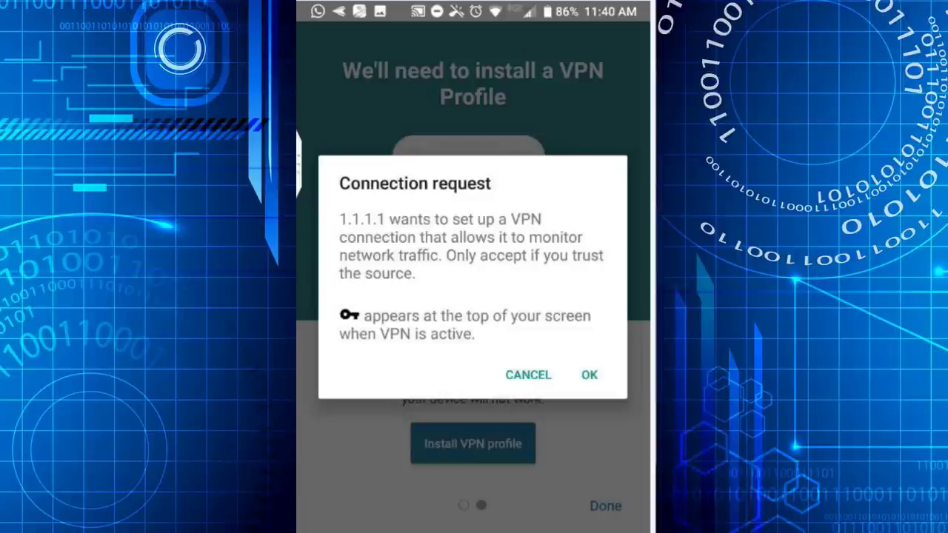
click(589, 375)
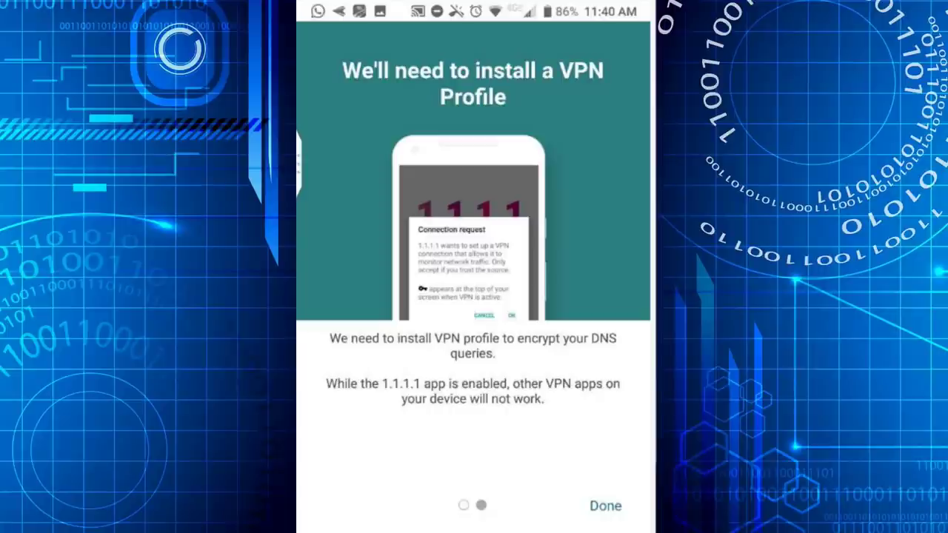
click(605, 505)
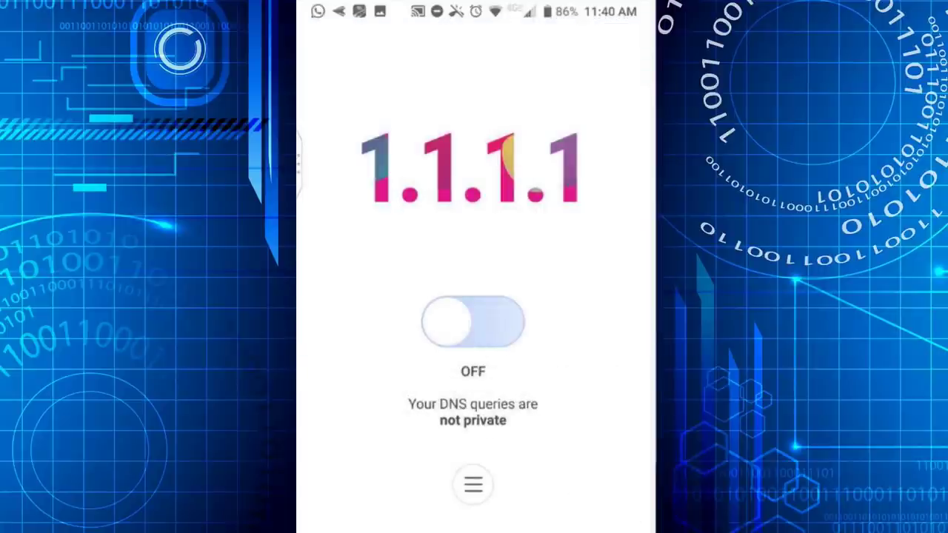
click(472, 321)
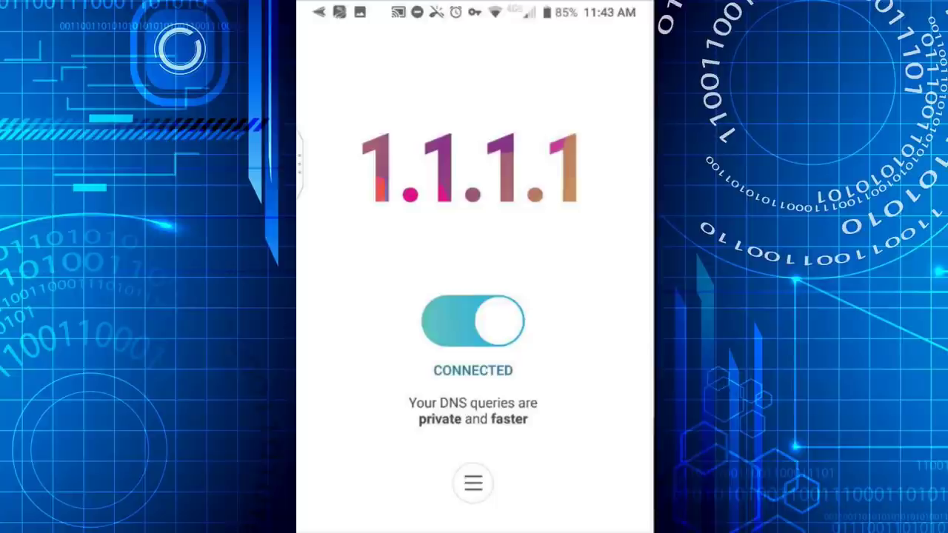
Step: Check the connection status page in the app's advanced settings and return to the advanced options
click(473, 483)
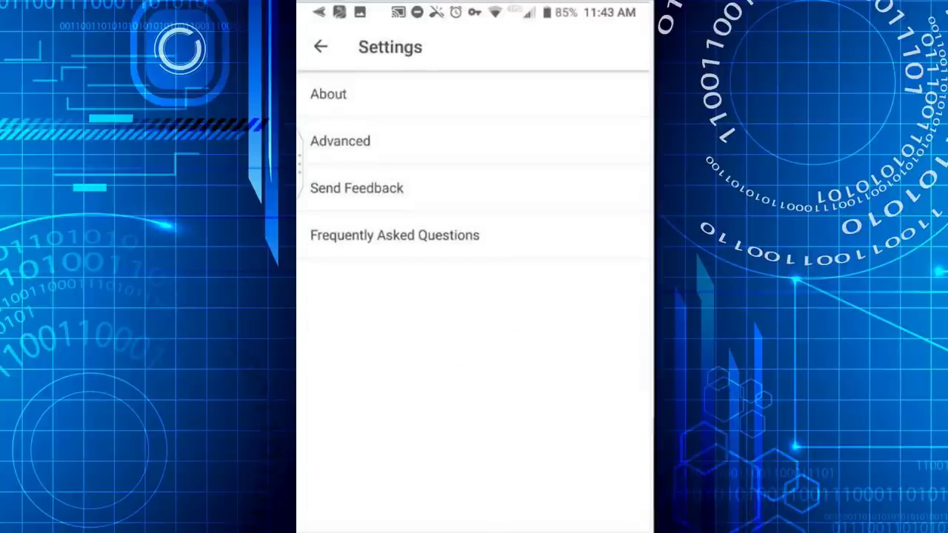
click(340, 141)
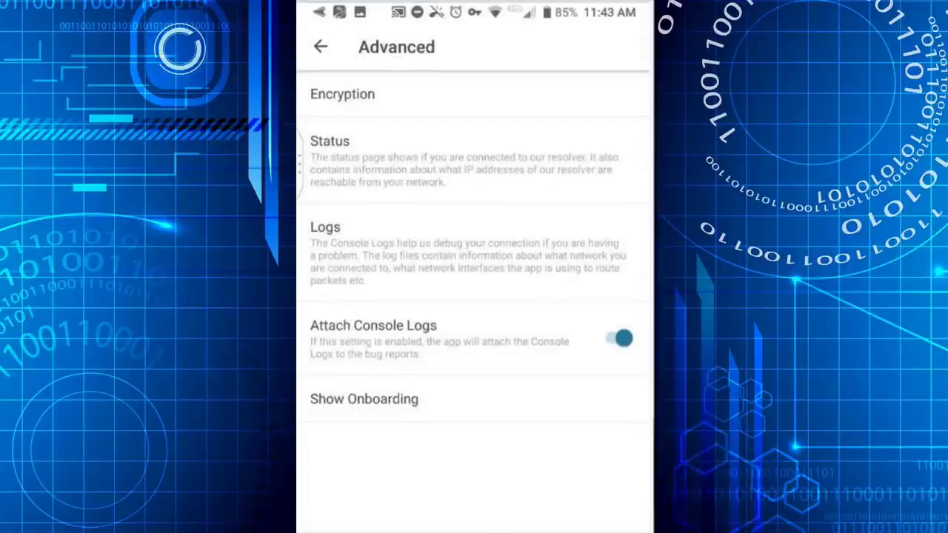
click(377, 169)
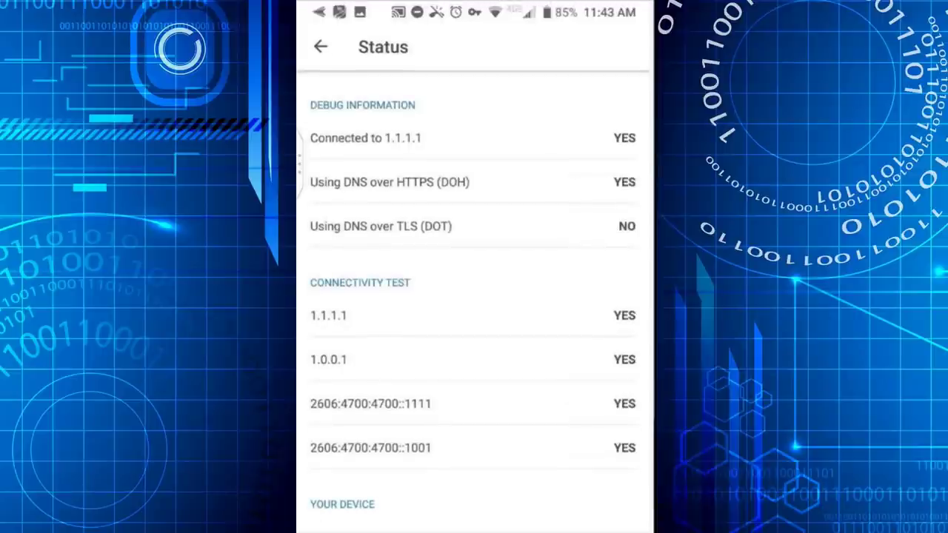
click(320, 46)
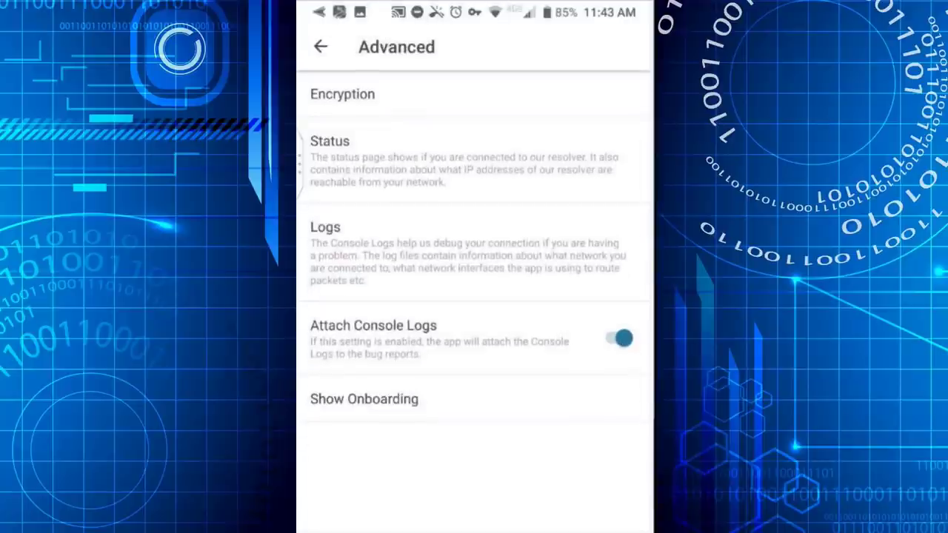
Step: Review the console logs of DNS requests and leave the app's settings
click(467, 252)
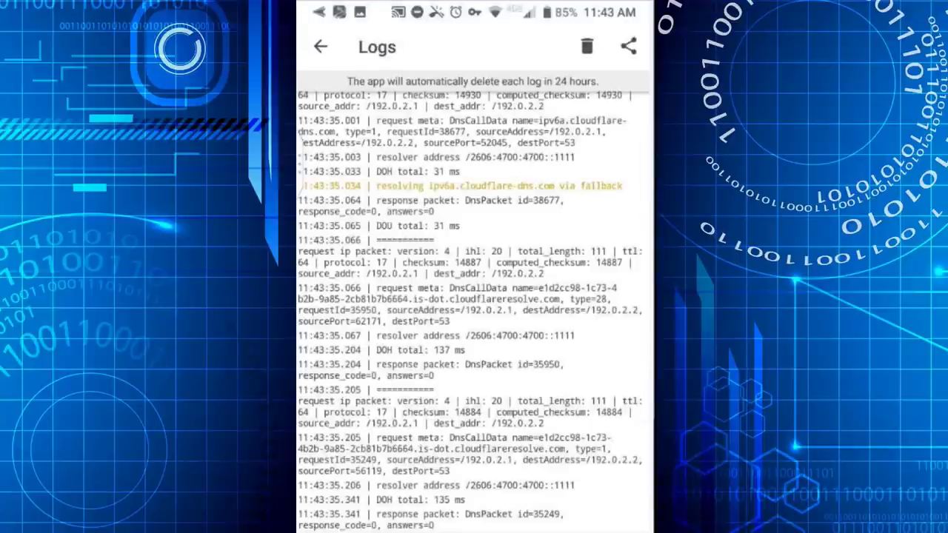
scroll(474, 312, down, 10)
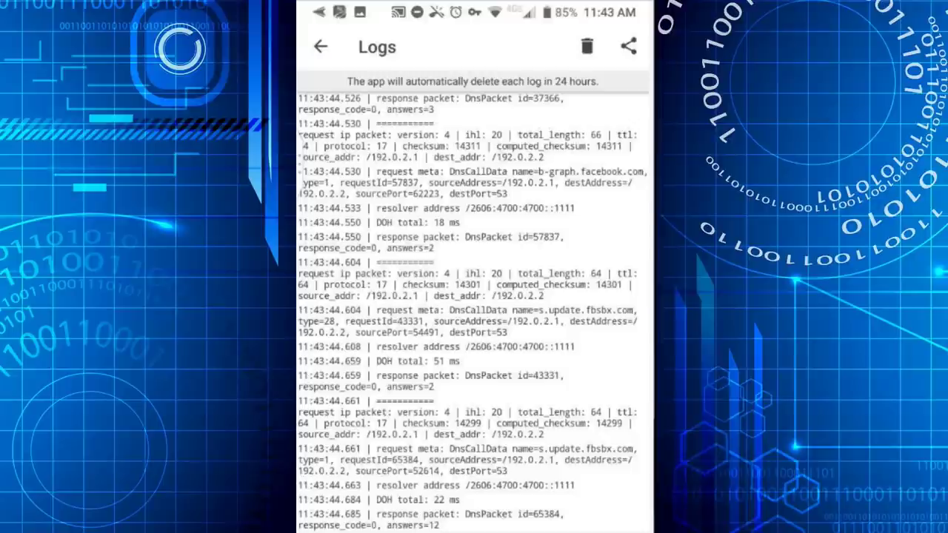
click(321, 46)
click(320, 46)
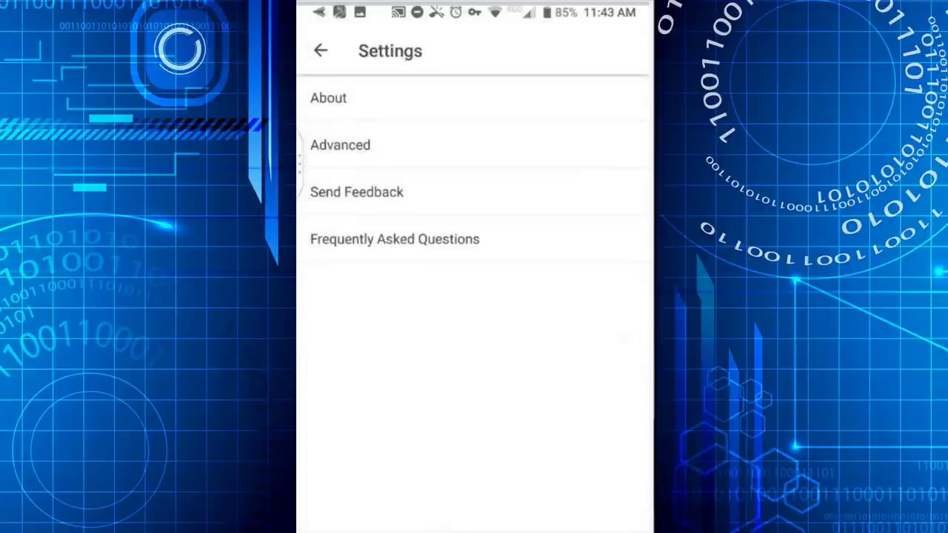
click(321, 46)
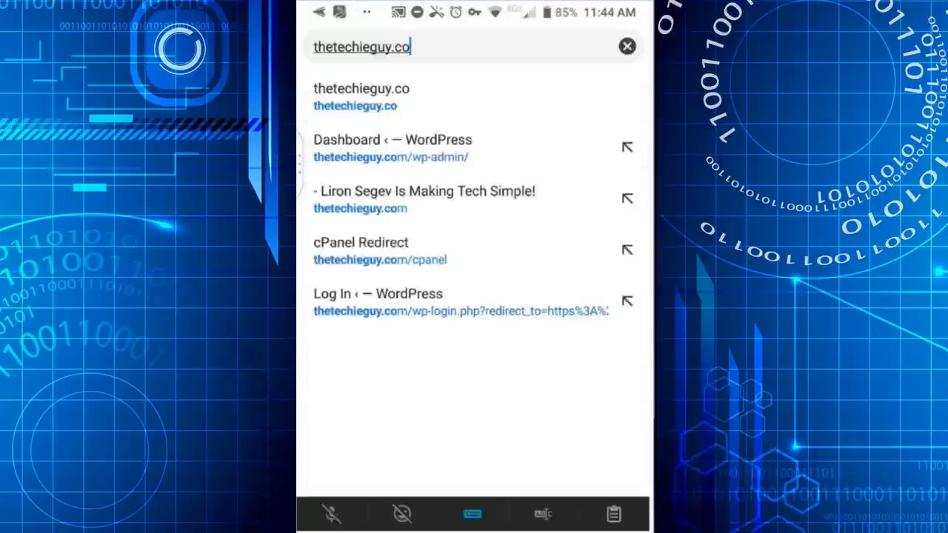
Step: Load thetechieguy.com in the phone's browser and skim the latest news posts
text(m)
key(Return)
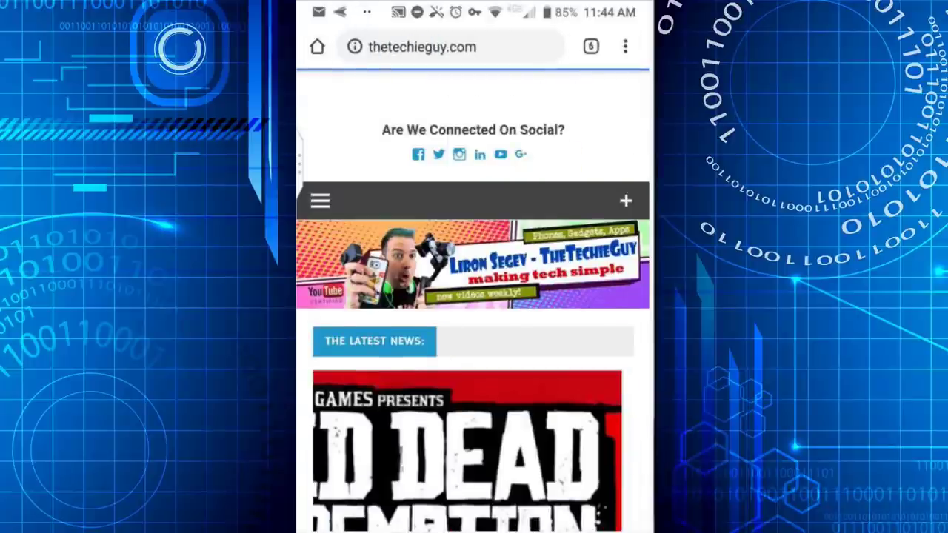
scroll(474, 296, down, 5)
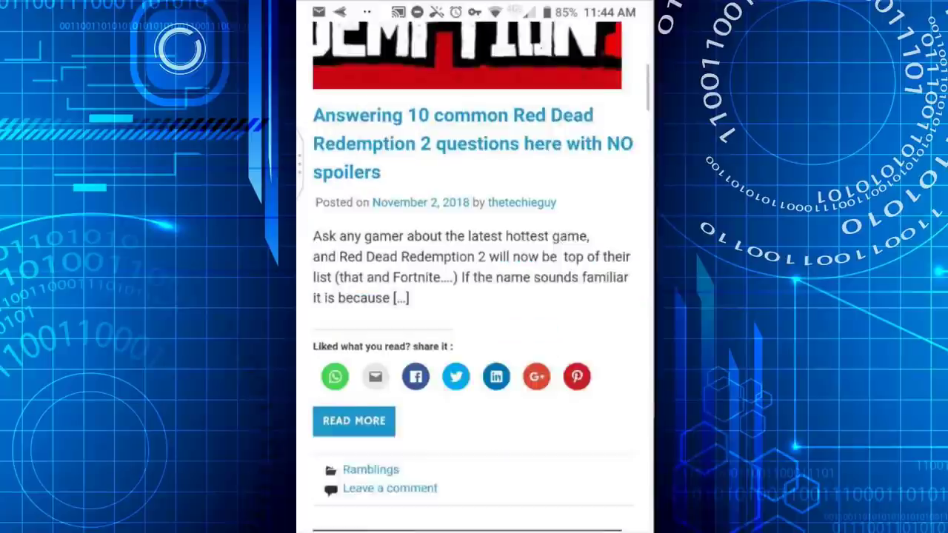
scroll(472, 296, down, 10)
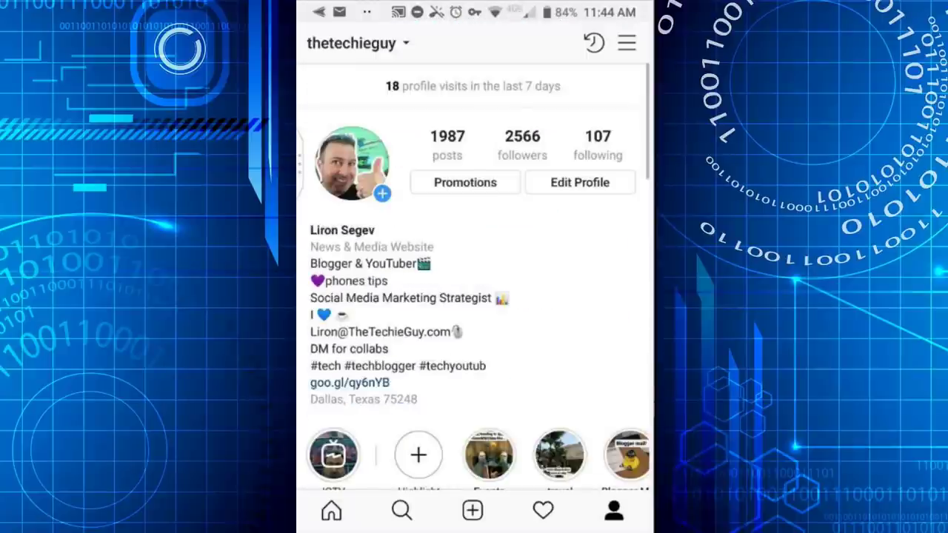
Step: Browse the thetechieguy profile in the phone's Instagram app and the channel's home page in the YouTube app
scroll(474, 296, down, 10)
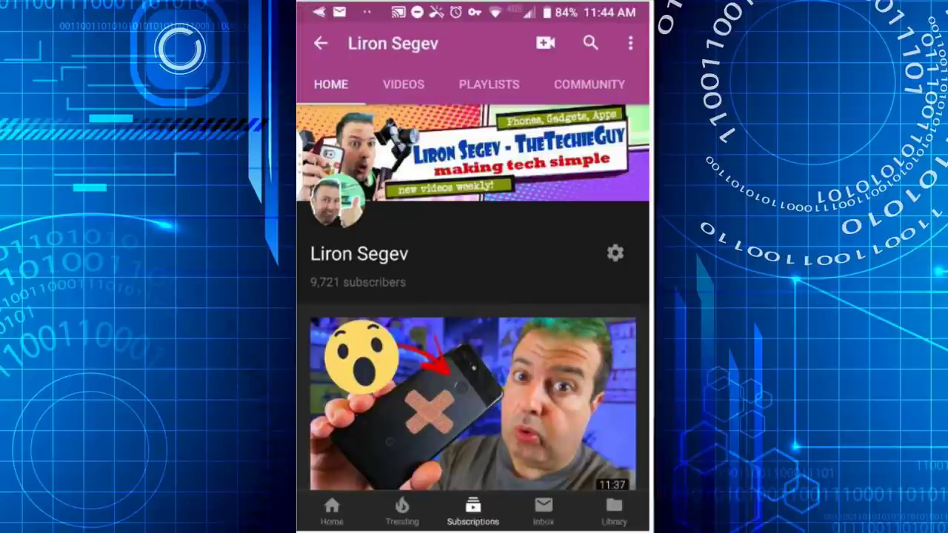
scroll(472, 296, down, 5)
scroll(473, 297, down, 3)
scroll(472, 297, up, 10)
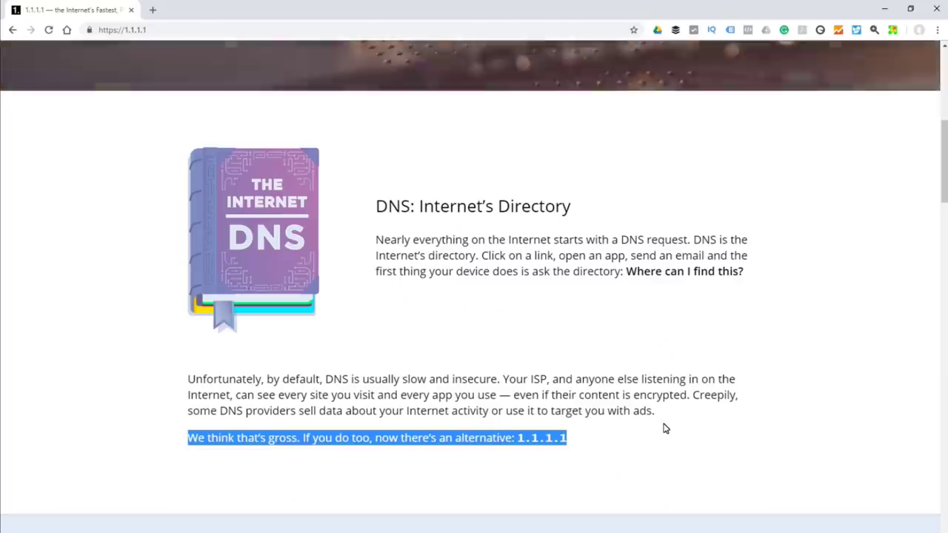
Step: Back on the 1.1.1.1 site in the desktop browser, clear the text highlight and review the privacy guarantee and DNS speed comparison
click(664, 423)
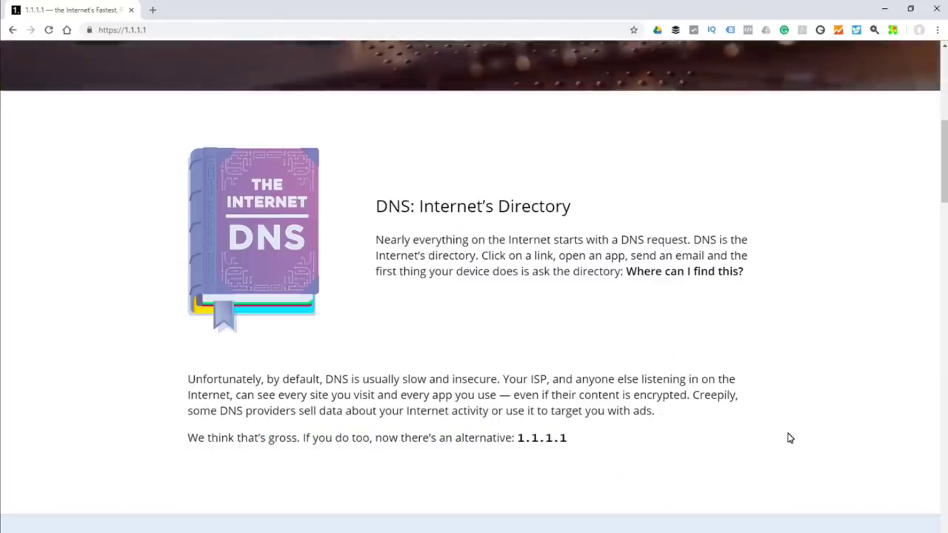
scroll(790, 438, down, 5)
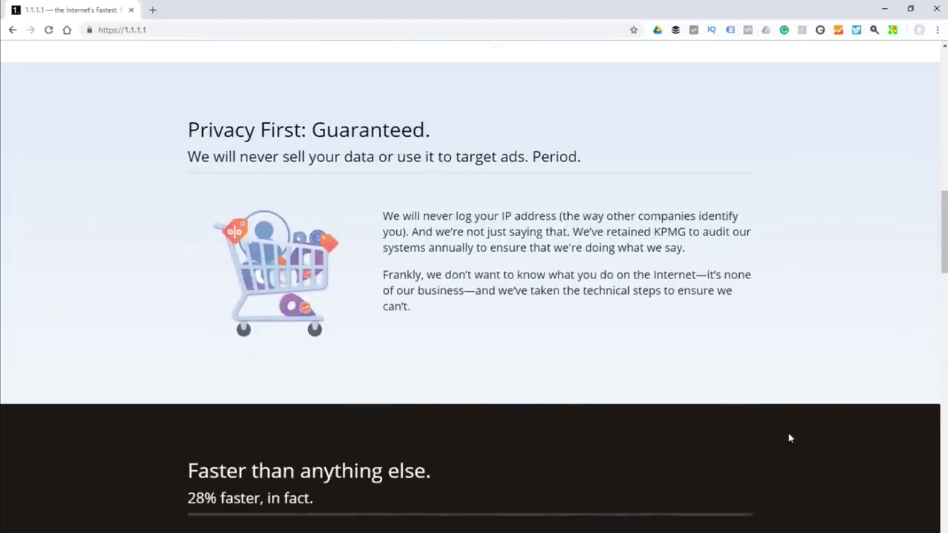
scroll(790, 438, down, 3)
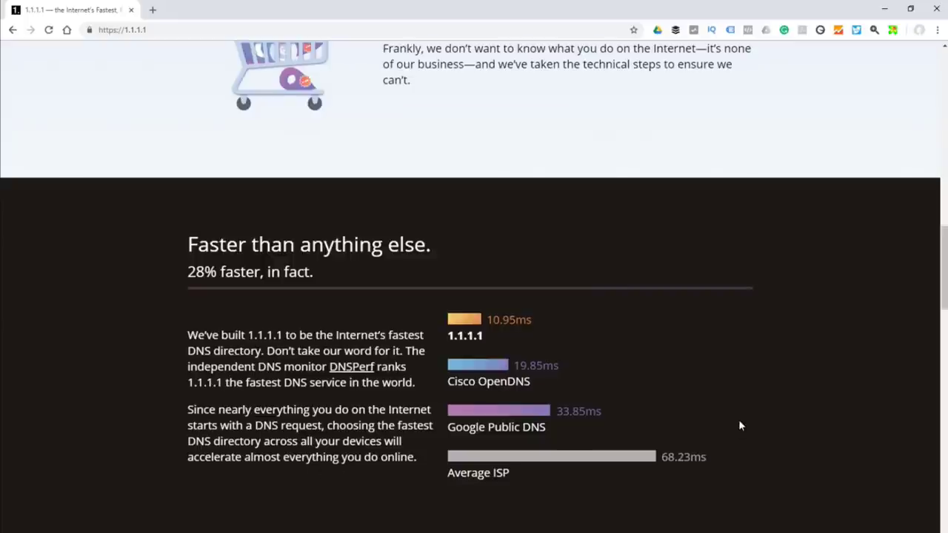
Step: Look through the 1.1.1.1 setup guides for iPhone, Android, MacOS and router, and return to the Windows guide
scroll(739, 425, down, 5)
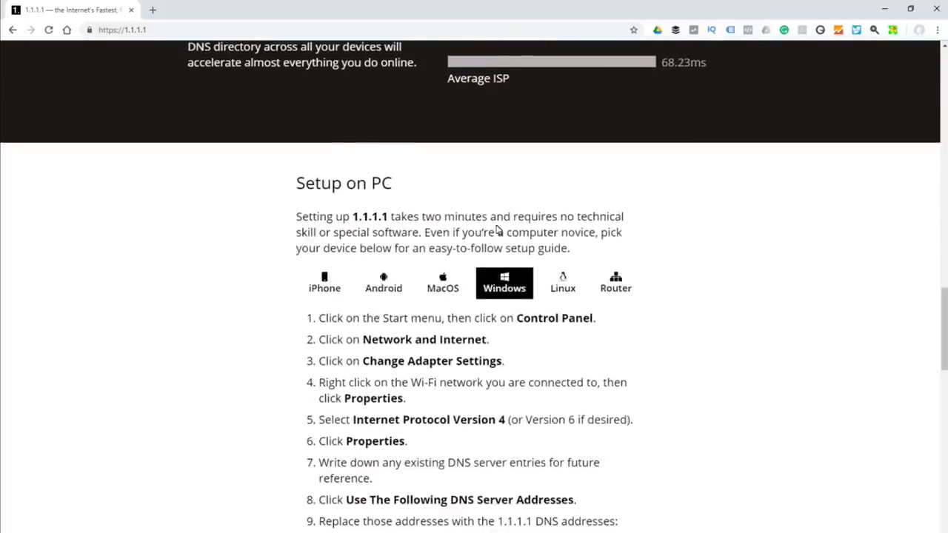
click(327, 291)
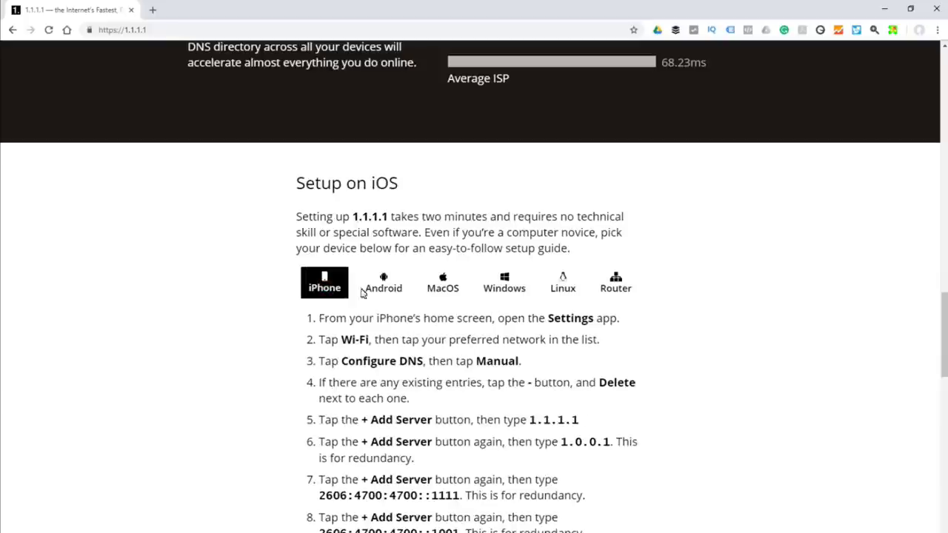
click(385, 289)
click(443, 291)
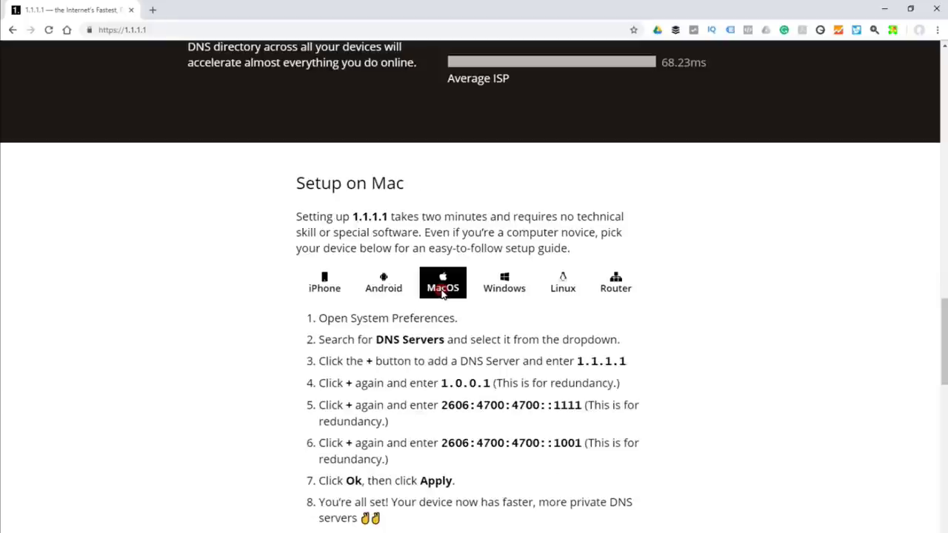
click(617, 295)
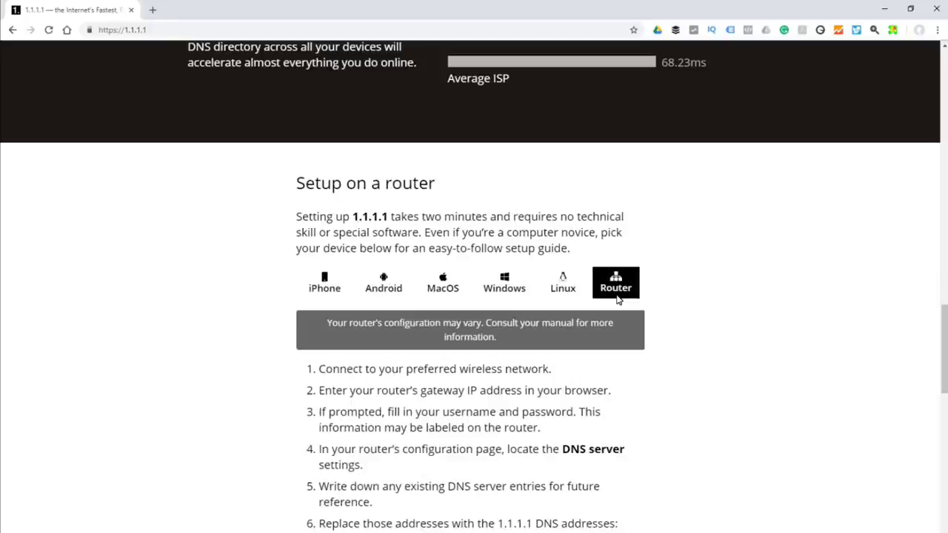
key(Left)
key(Left)
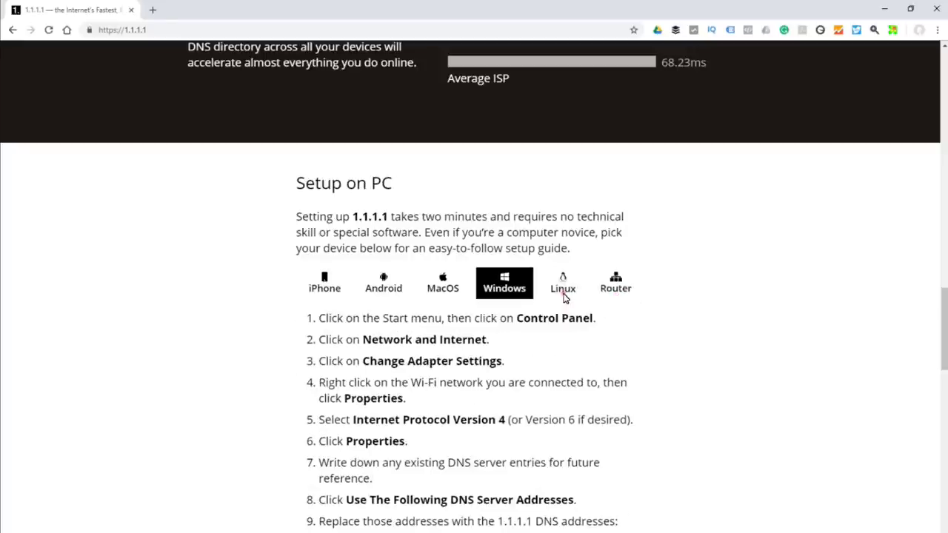